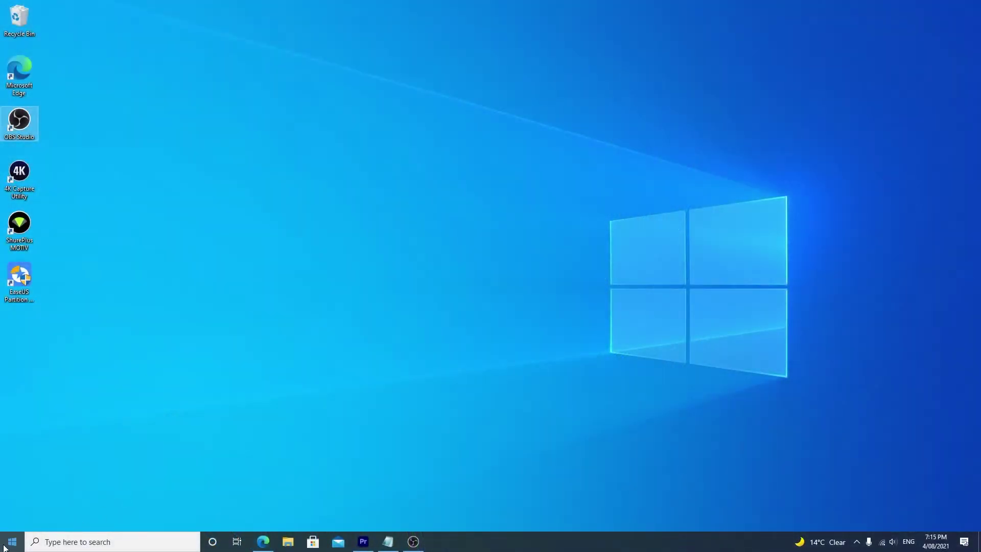
Step: Open Disk Management and check Disk 0's Volumes tab, which shows GUID Partition Table (GPT)
right_click(4, 547)
left_click(56, 363)
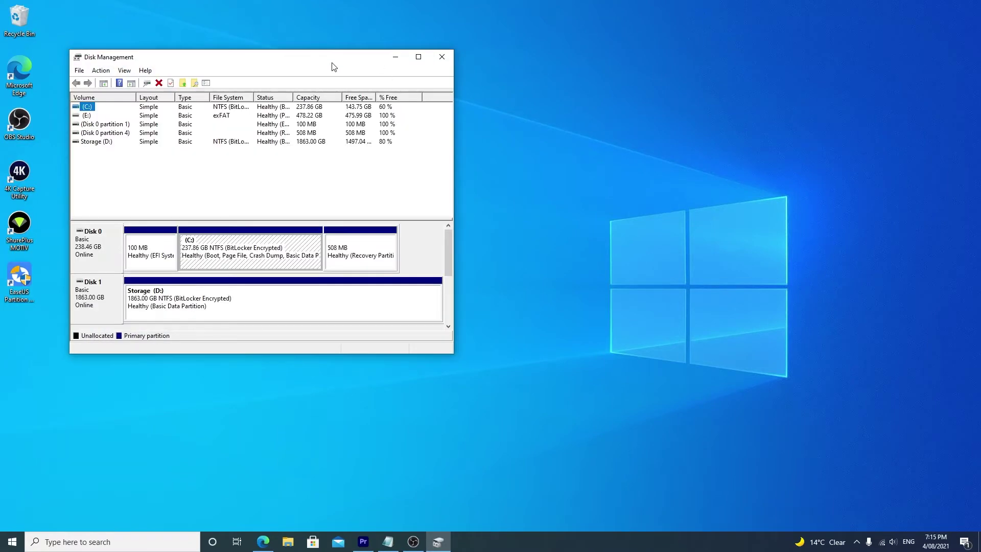
left_click_drag(333, 67, 508, 119)
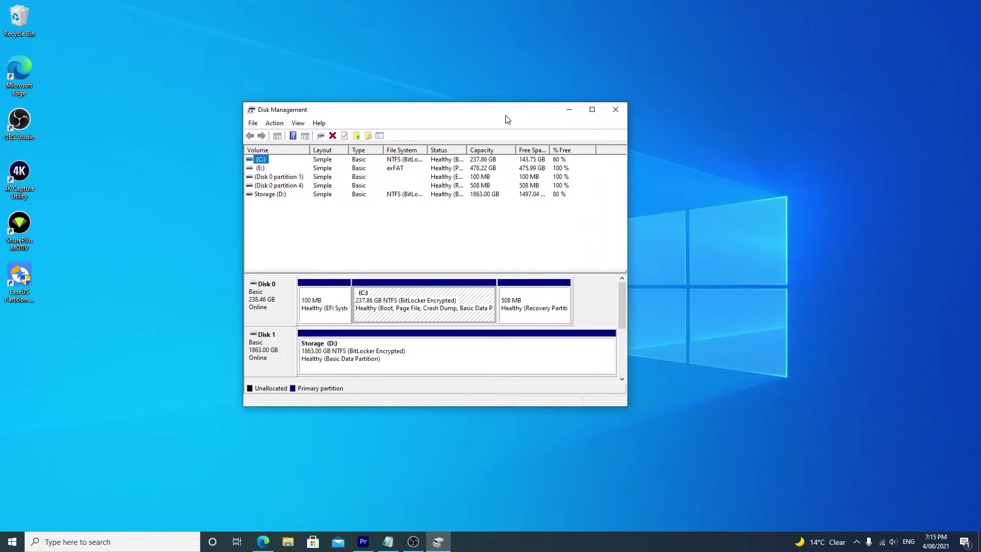
right_click(266, 313)
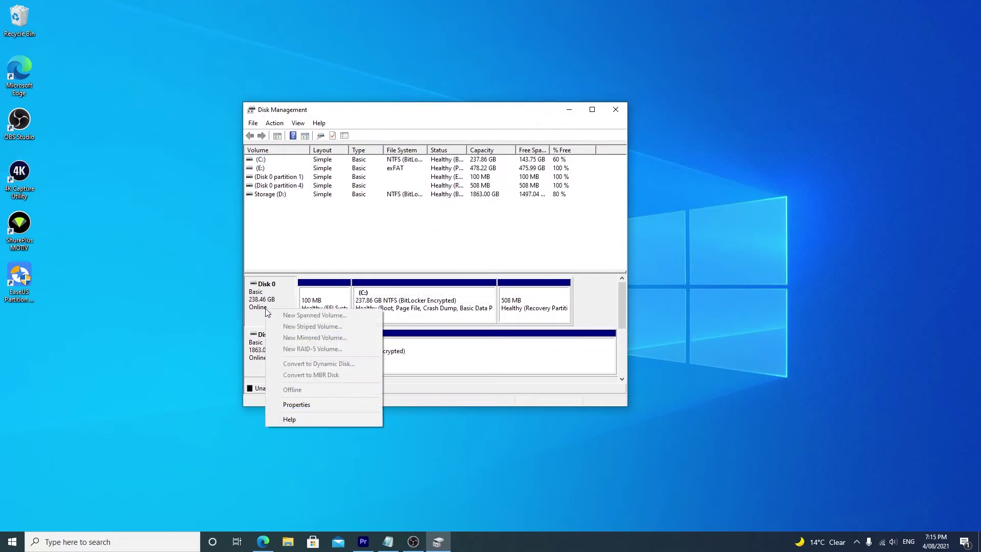
left_click(302, 409)
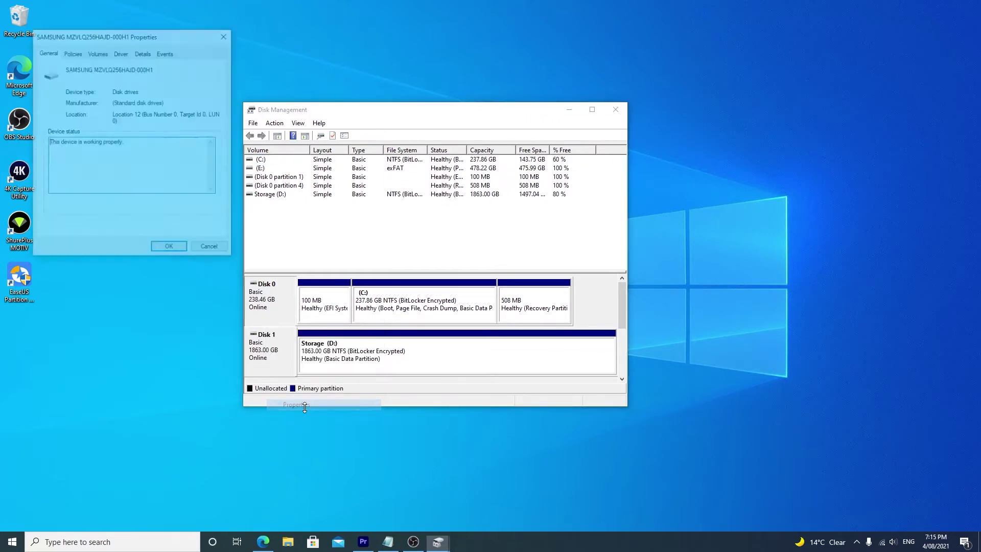
left_click_drag(113, 43, 379, 159)
left_click(364, 169)
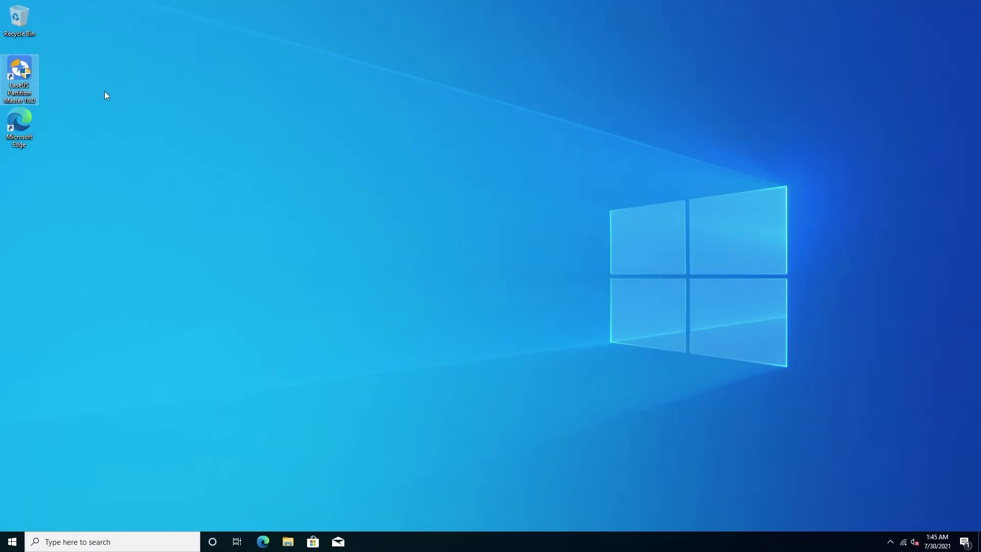
Step: Launch EaseUS Partition Master, convert Disk 0 to GPT, and apply the pending operations with a reboot
double_click(27, 89)
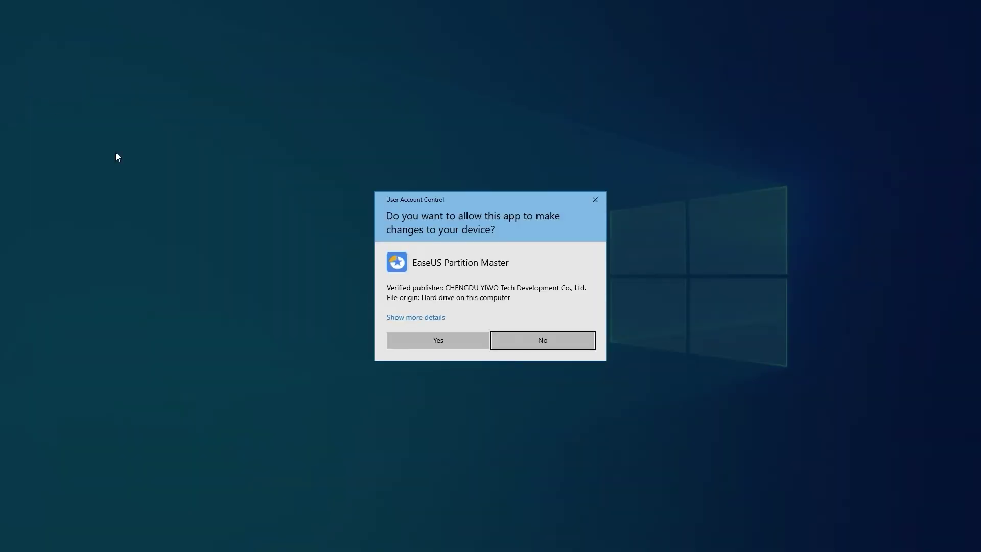
left_click(435, 345)
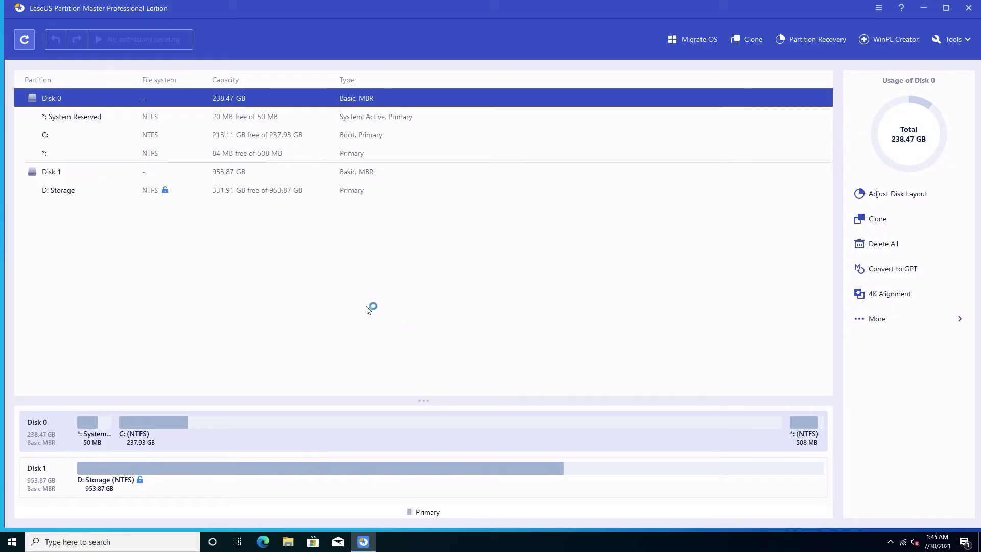
right_click(129, 99)
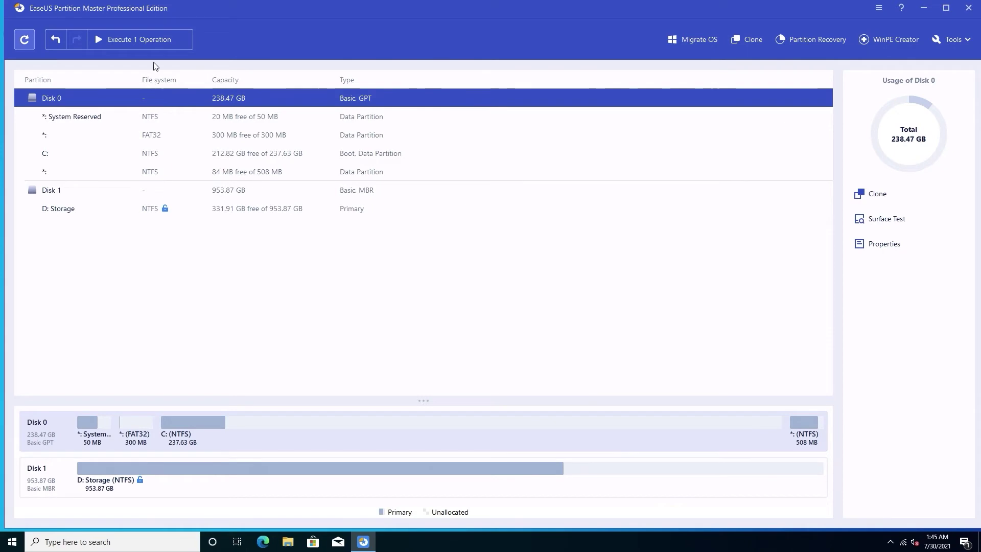
left_click(151, 45)
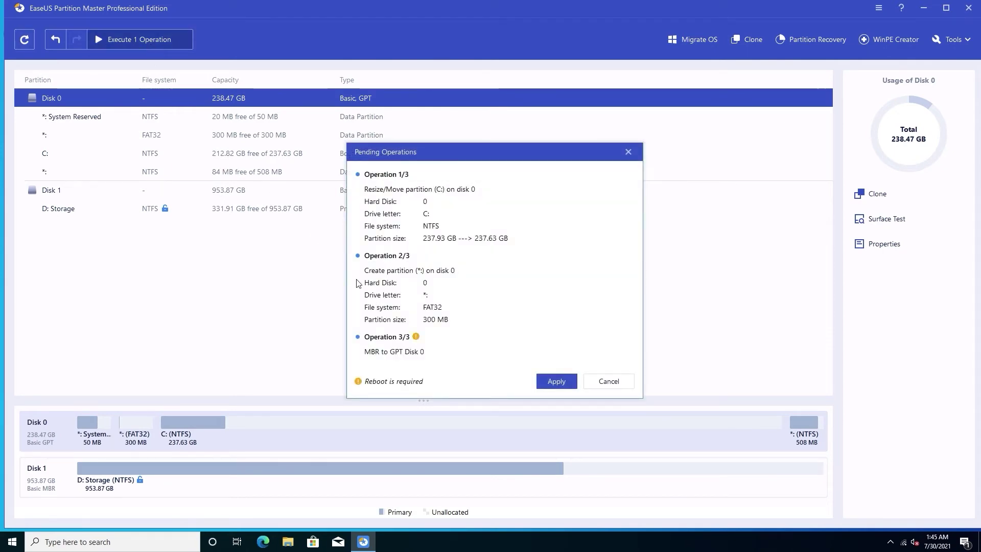
left_click(542, 380)
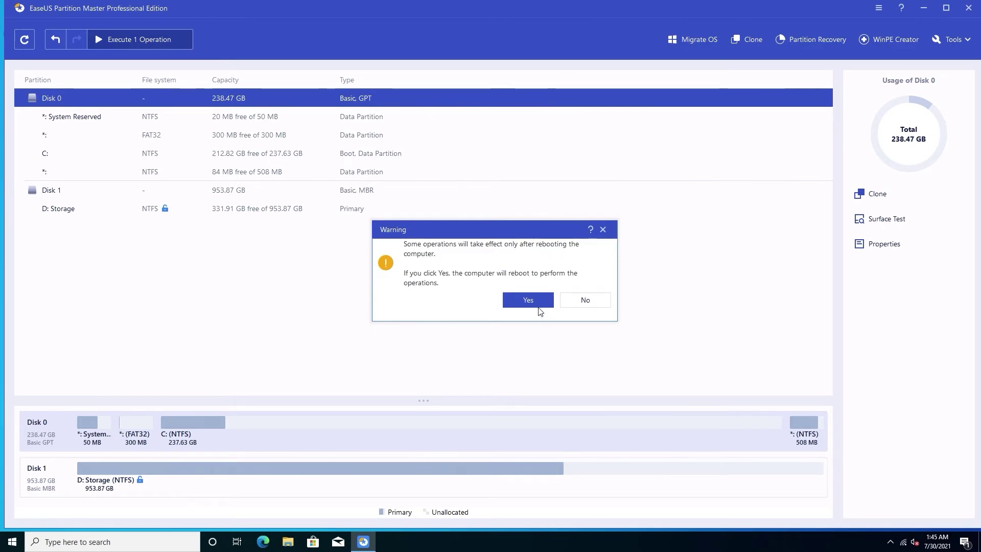
left_click(538, 307)
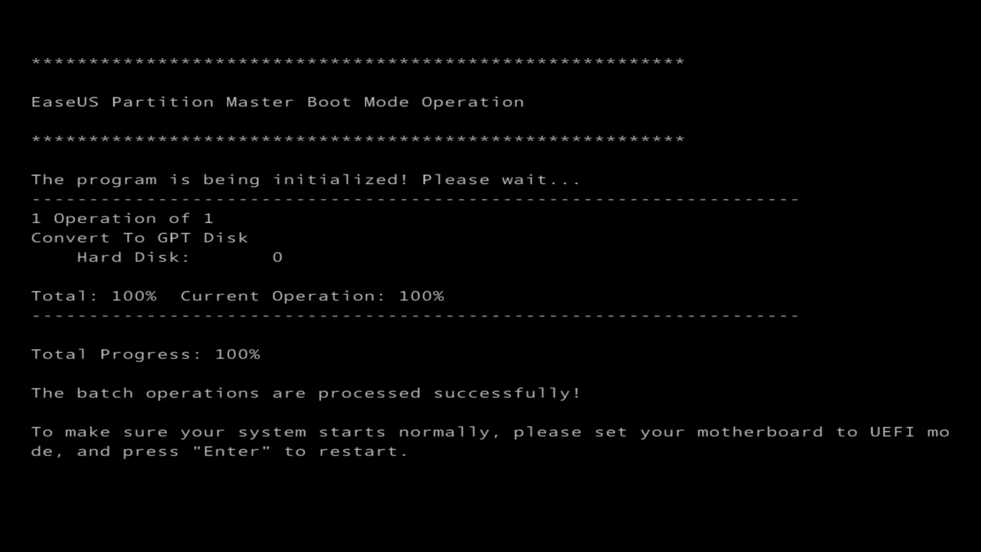
Step: Restart the computer once the boot-mode operations reach 100%
key("Return")
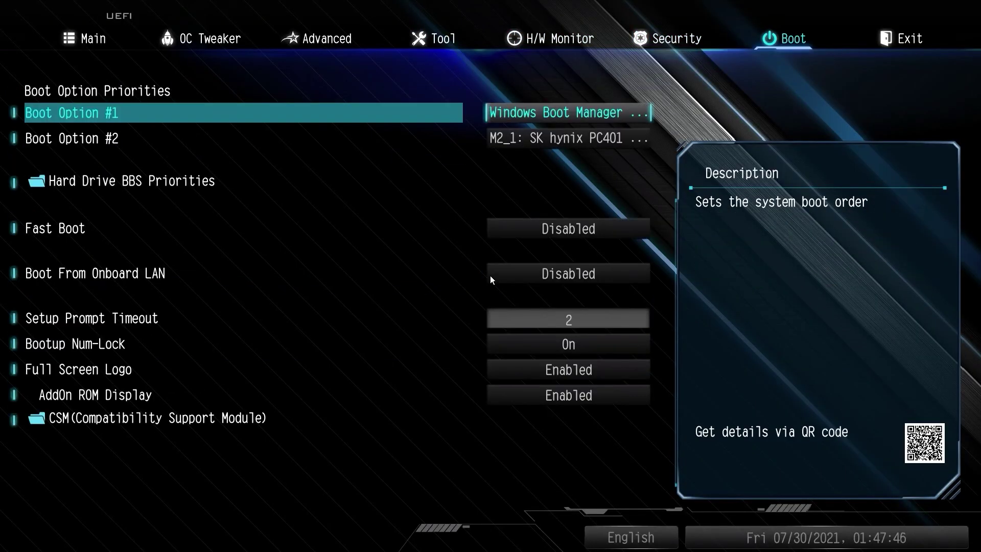
Step: In the CSM settings, set the PXE, storage and other PCI option ROM policies to UEFI only
key("Down")
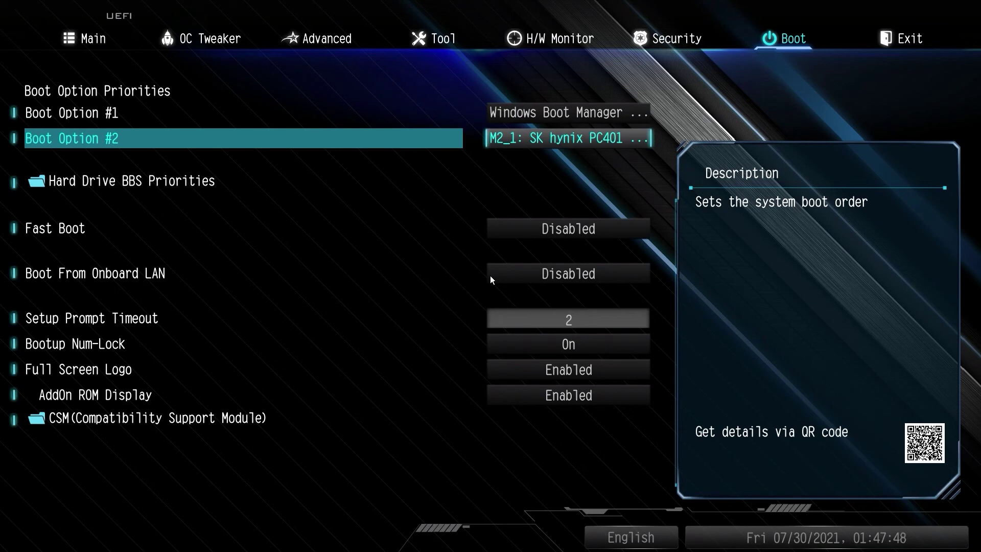
key("Down")
key("Down")
key("Down")
key("Down")
key("Down")
key("Down")
key("Down")
key("Down")
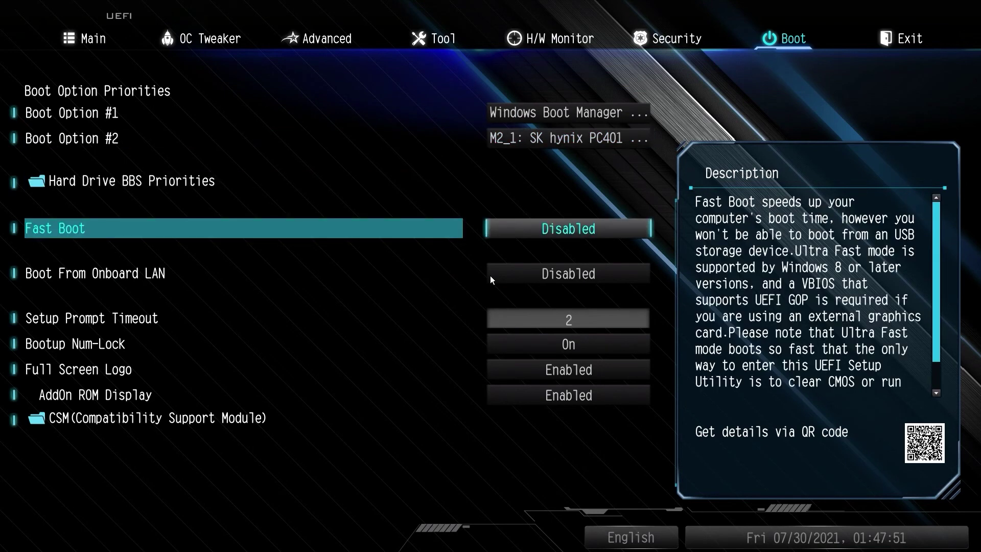
key("Return")
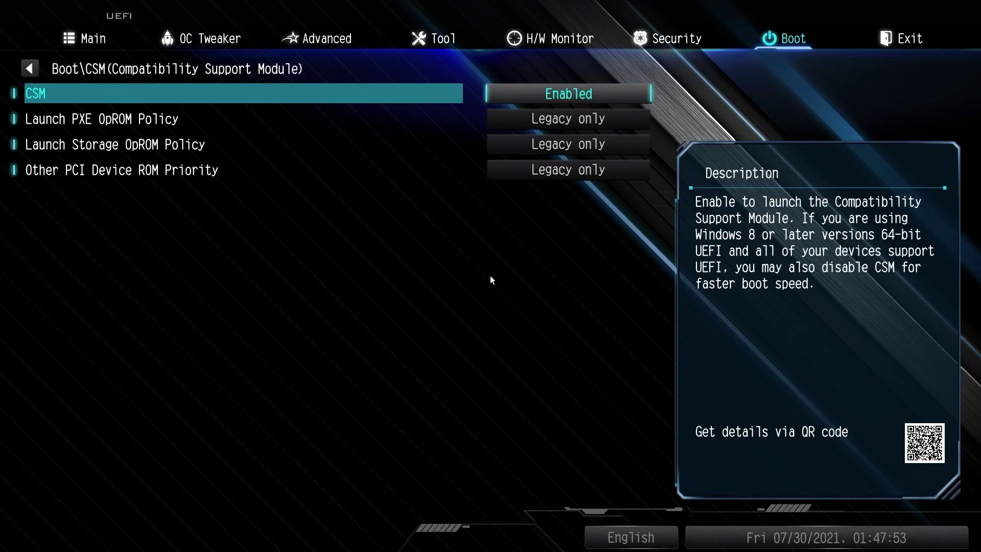
key("Down")
key("Return")
key("Up")
key("Return")
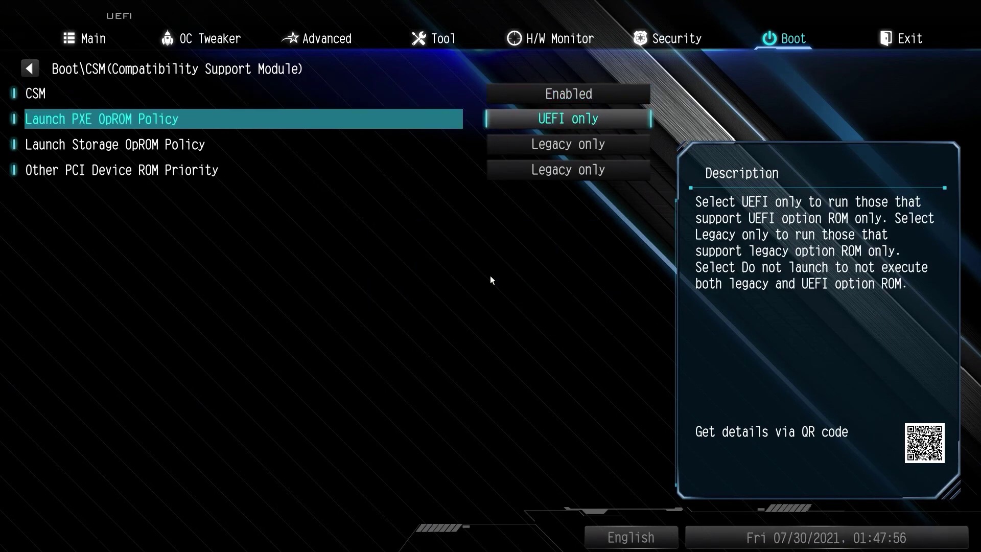
key("Down")
key("Return")
key("Up")
key("Return")
key("Down")
key("Return")
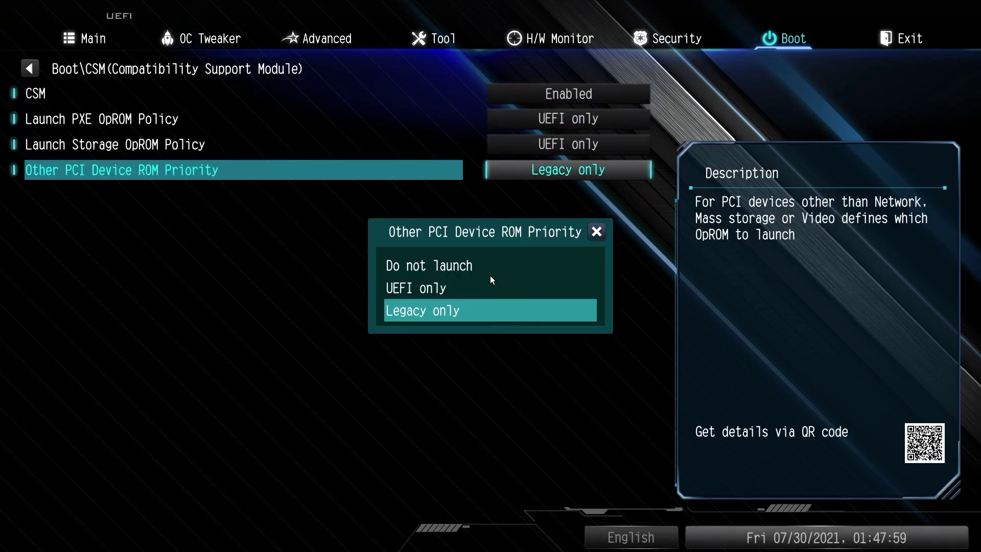
key("Up")
key("Return")
Step: Set CSM to Disabled and move to the Exit page
key("Up")
key("Up")
key("Up")
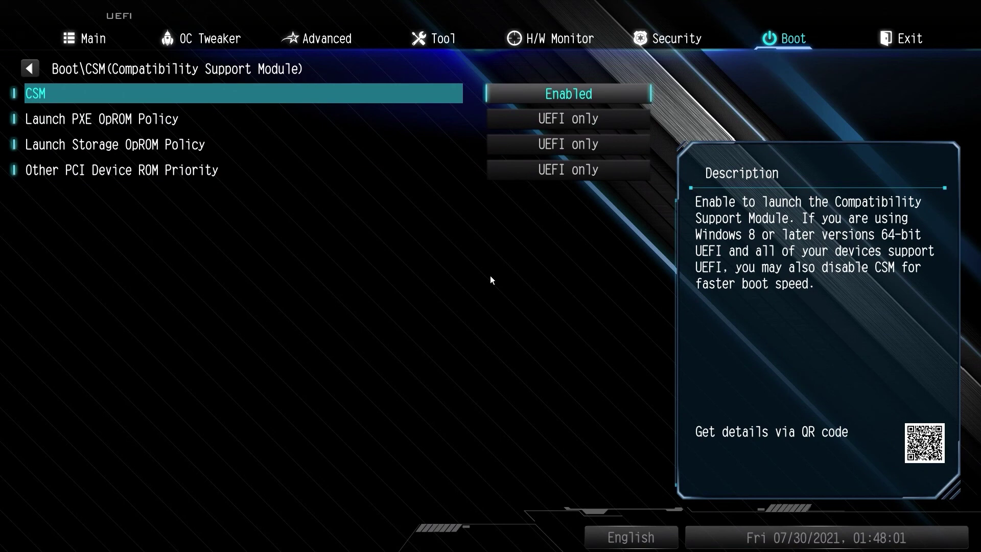
key("Return")
key("Up")
key("Return")
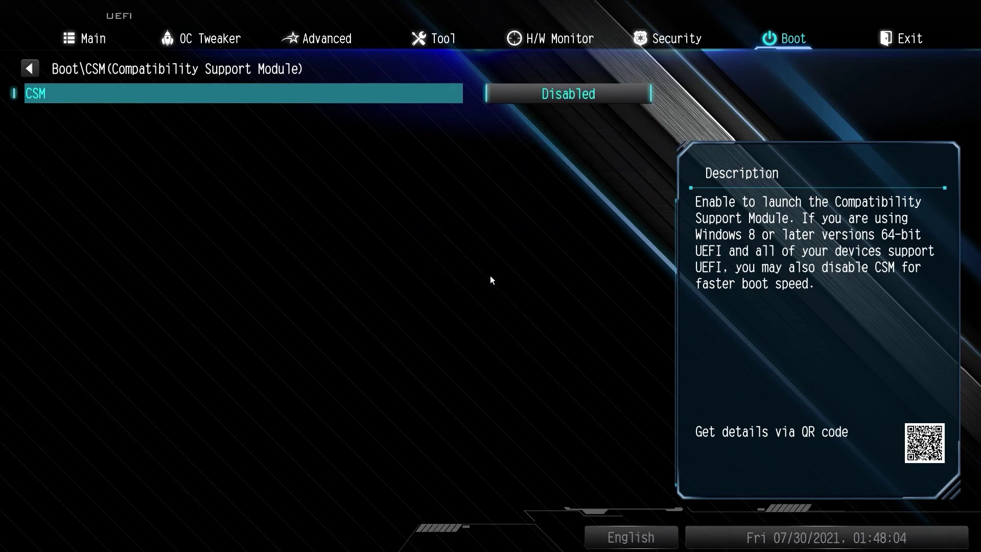
key("Escape")
key("Right")
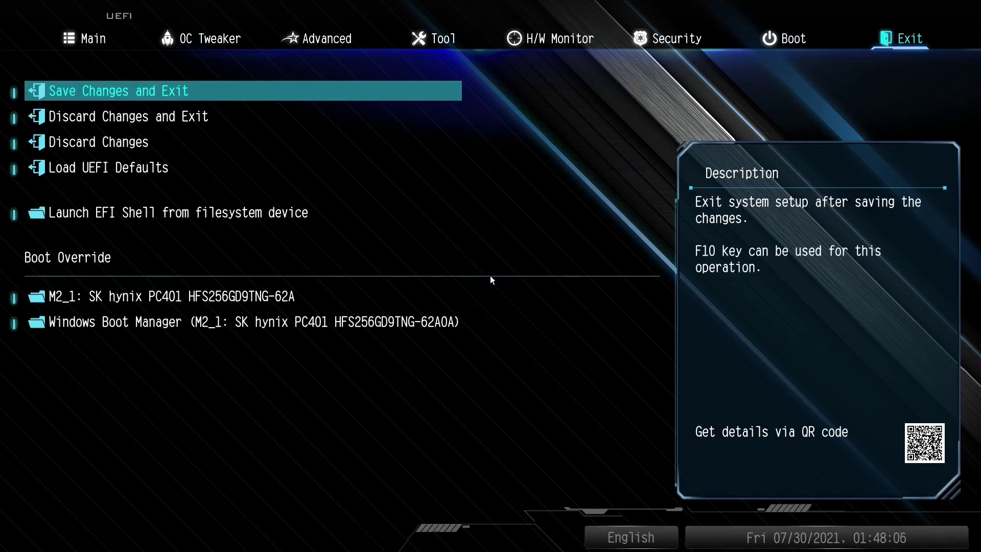